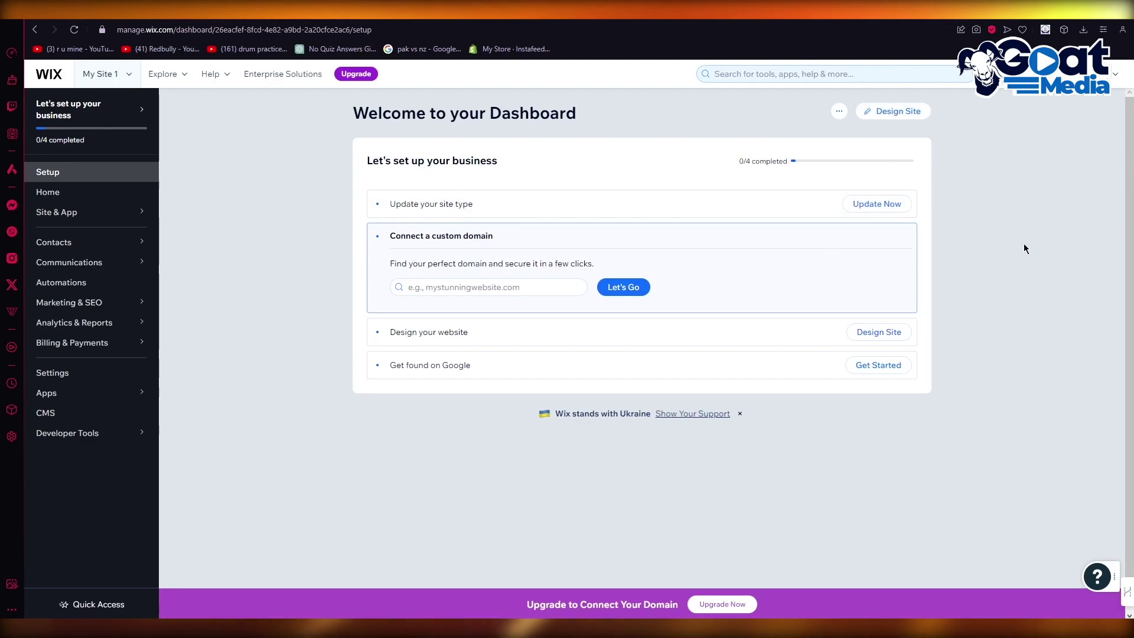
pyautogui.scroll(-1, 1023, 244)
pyautogui.scroll(1, 1023, 266)
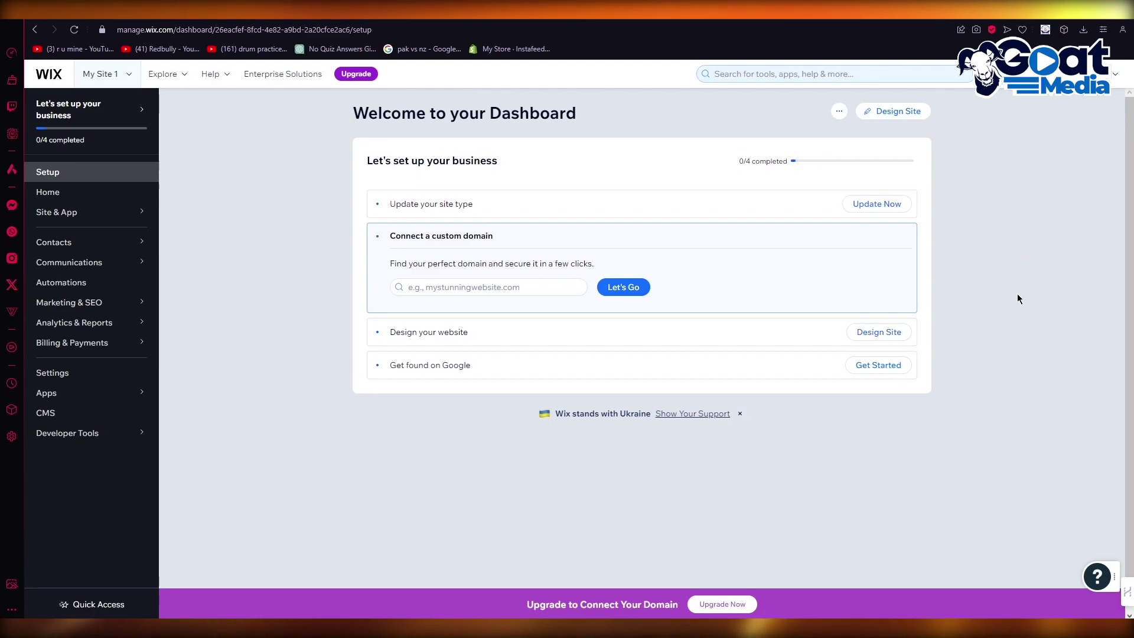
pyautogui.scroll(-1, 1018, 293)
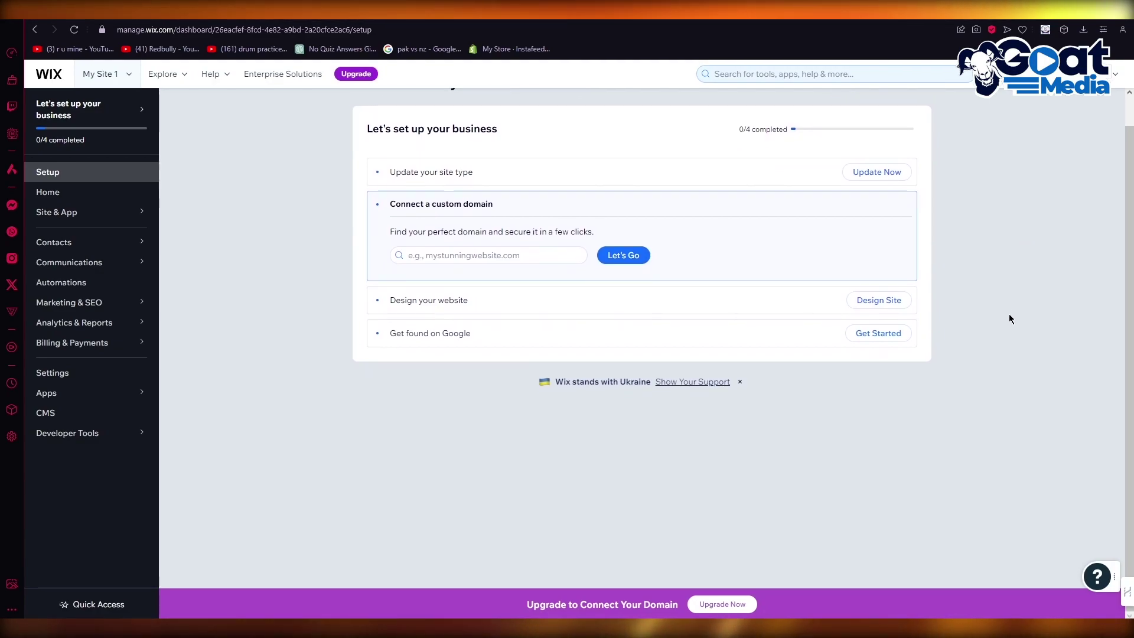
pyautogui.scroll(1, 1027, 314)
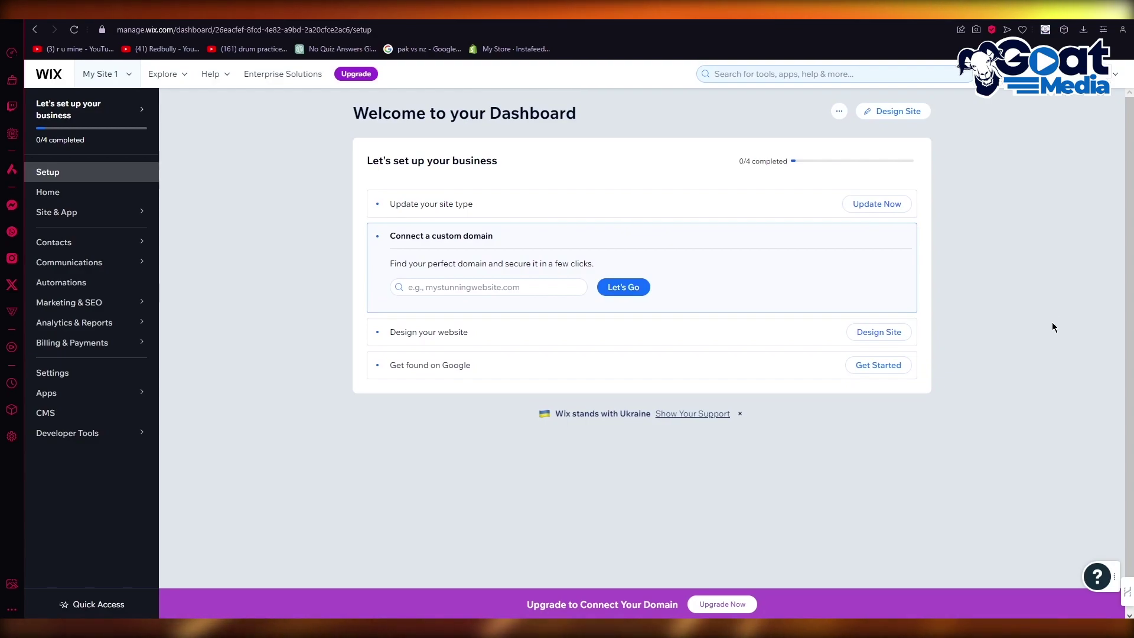
pyautogui.scroll(-1, 1052, 322)
pyautogui.scroll(1, 818, 436)
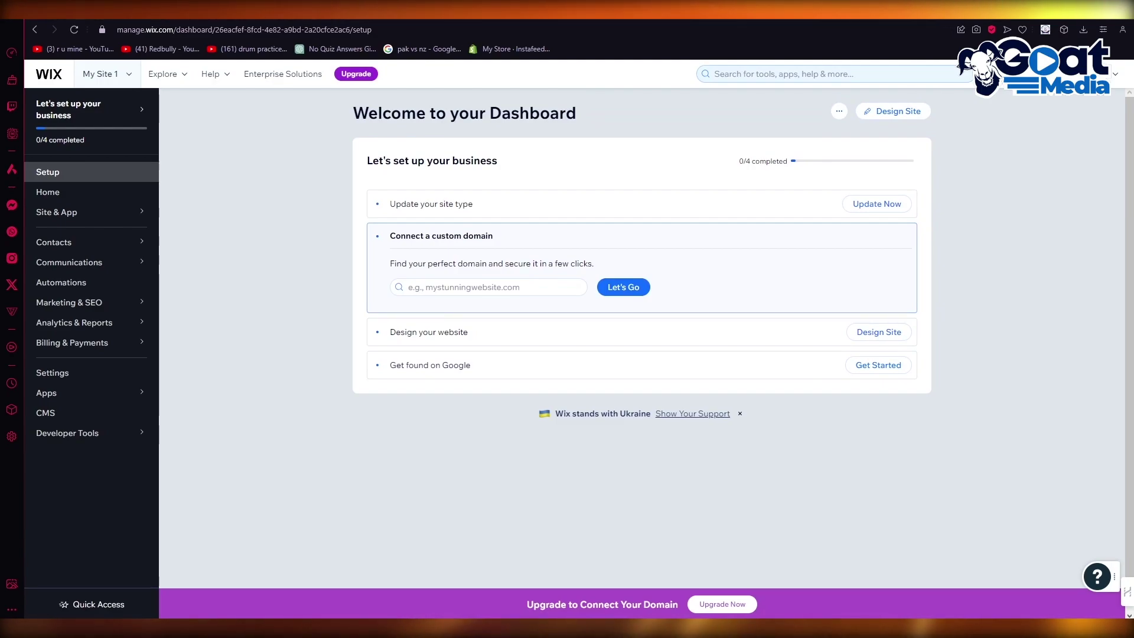
pyautogui.scroll(-1, 839, 407)
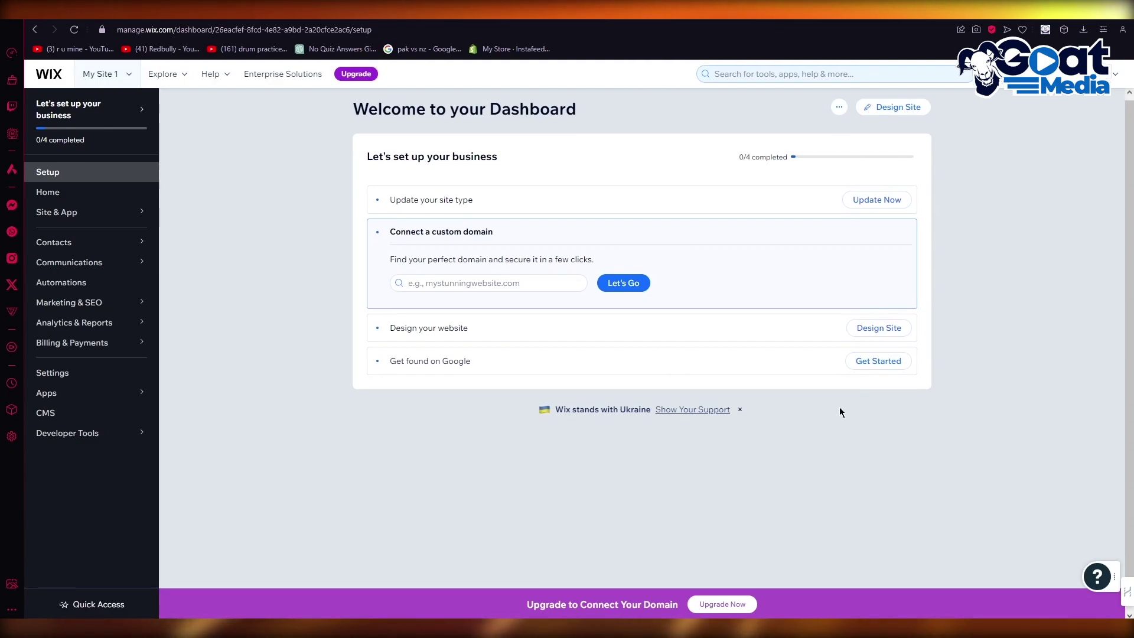
pyautogui.scroll(1, 913, 413)
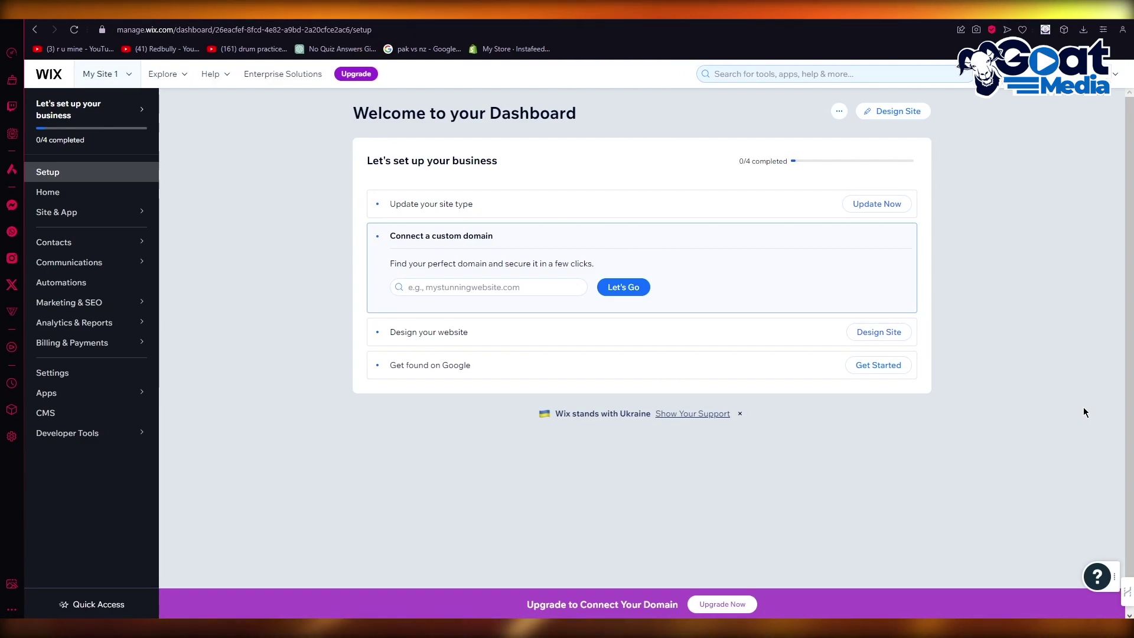
pyautogui.scroll(-1, 968, 386)
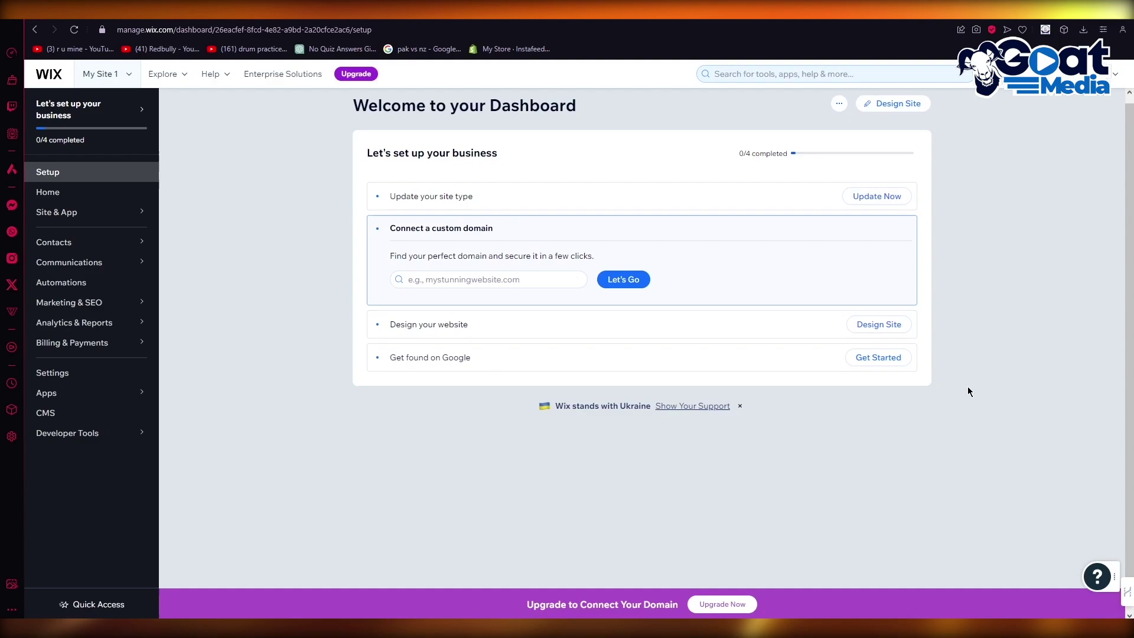
pyautogui.scroll(1, 993, 377)
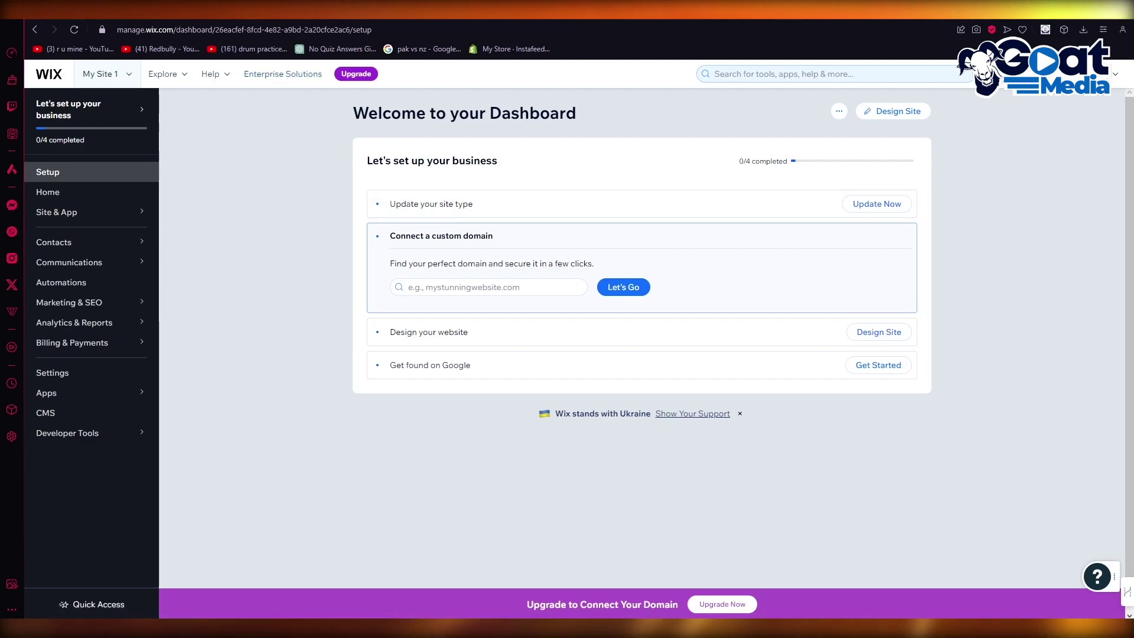
# In a new tab, search Google for 'wix seo wiz' and highlight the top result's description.
pyautogui.hotkey('ctrl', 't')
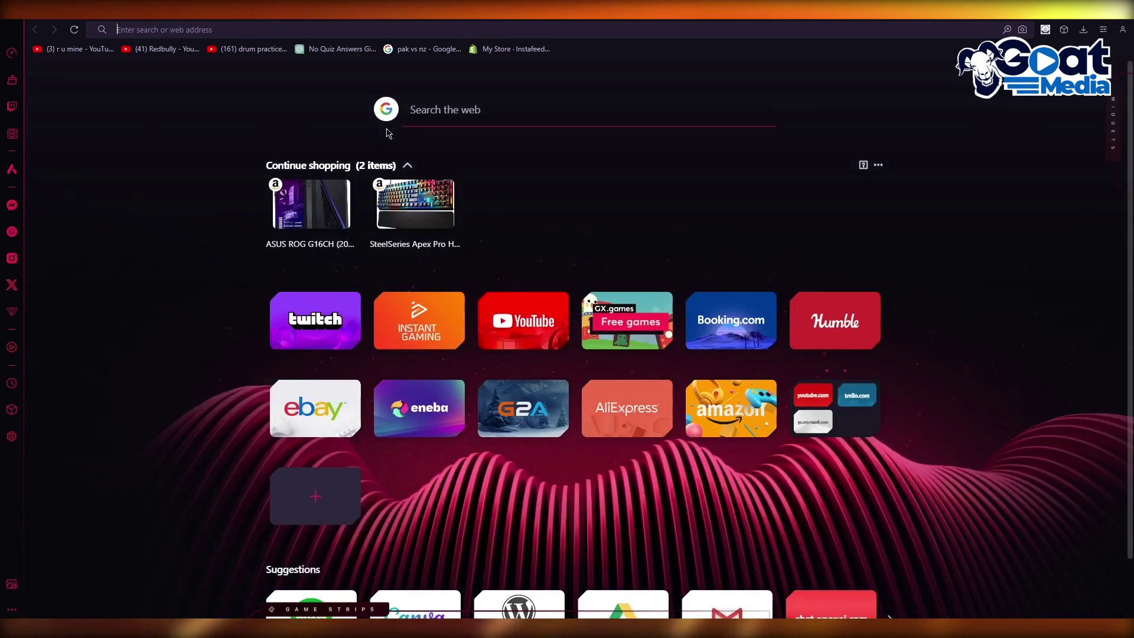
pyautogui.write('wix se')
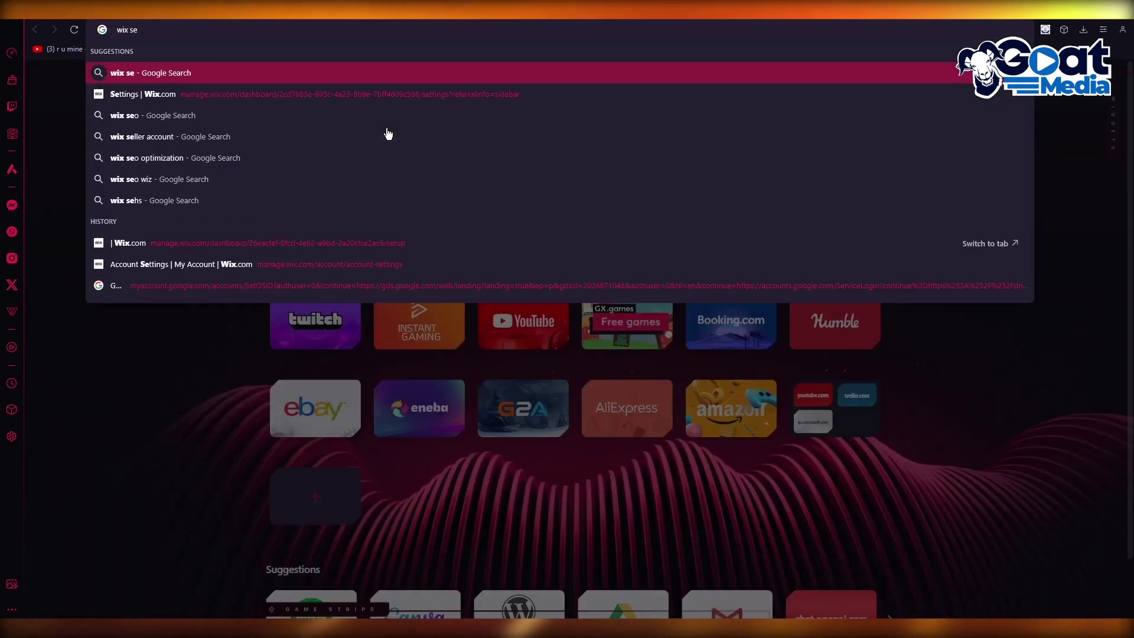
pyautogui.write('o wi')
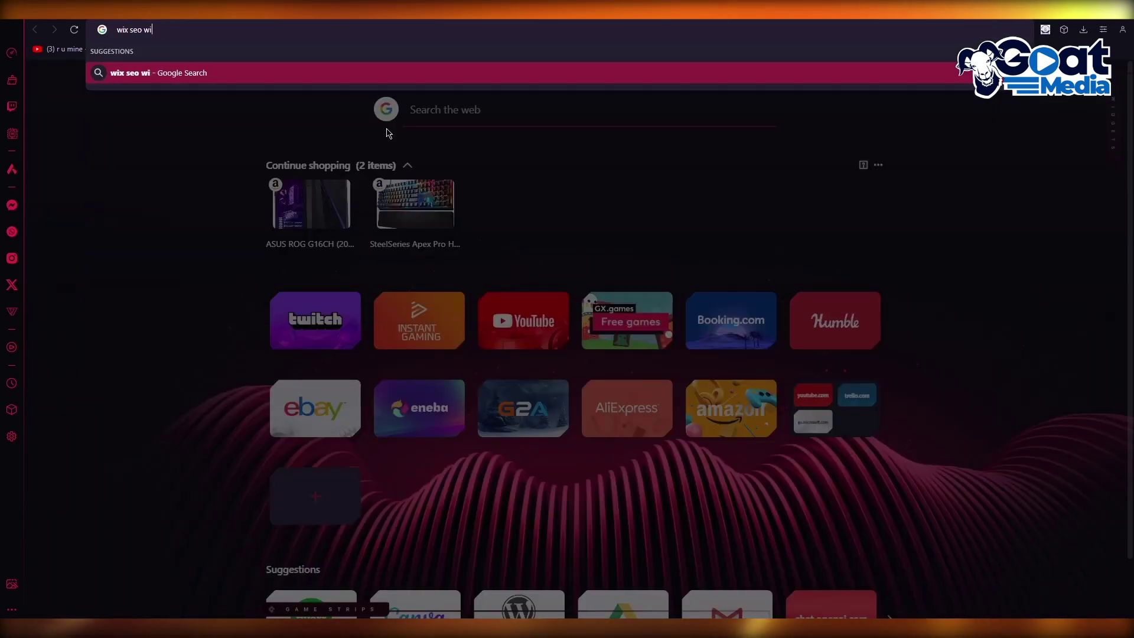
pyautogui.write('z')
pyautogui.press('Return')
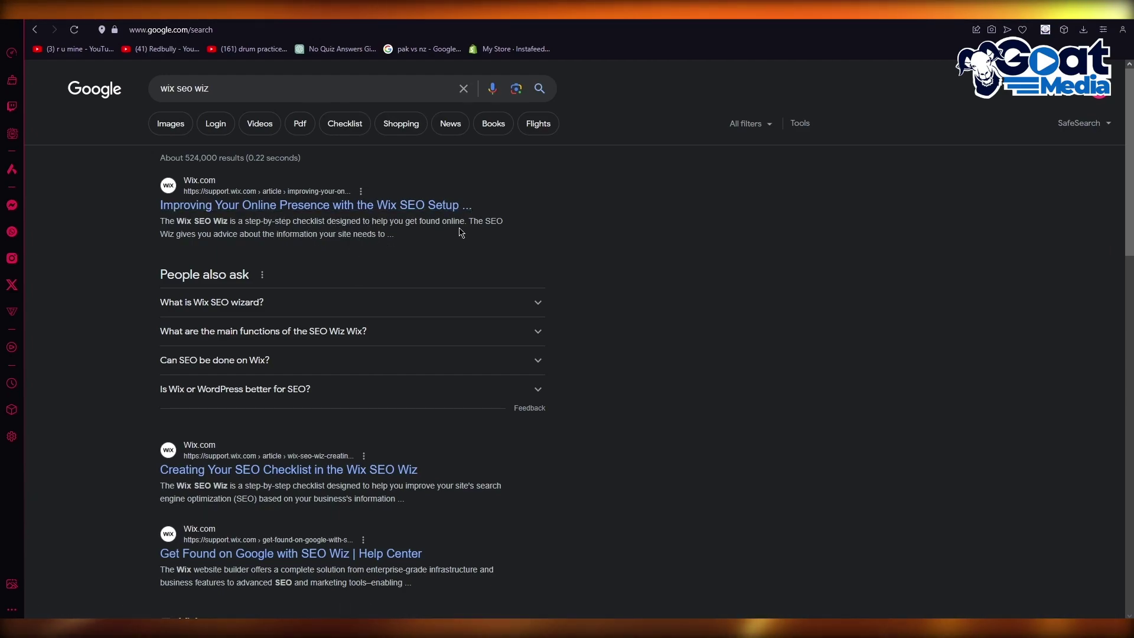
pyautogui.moveTo(162, 234); pyautogui.dragTo(435, 293)
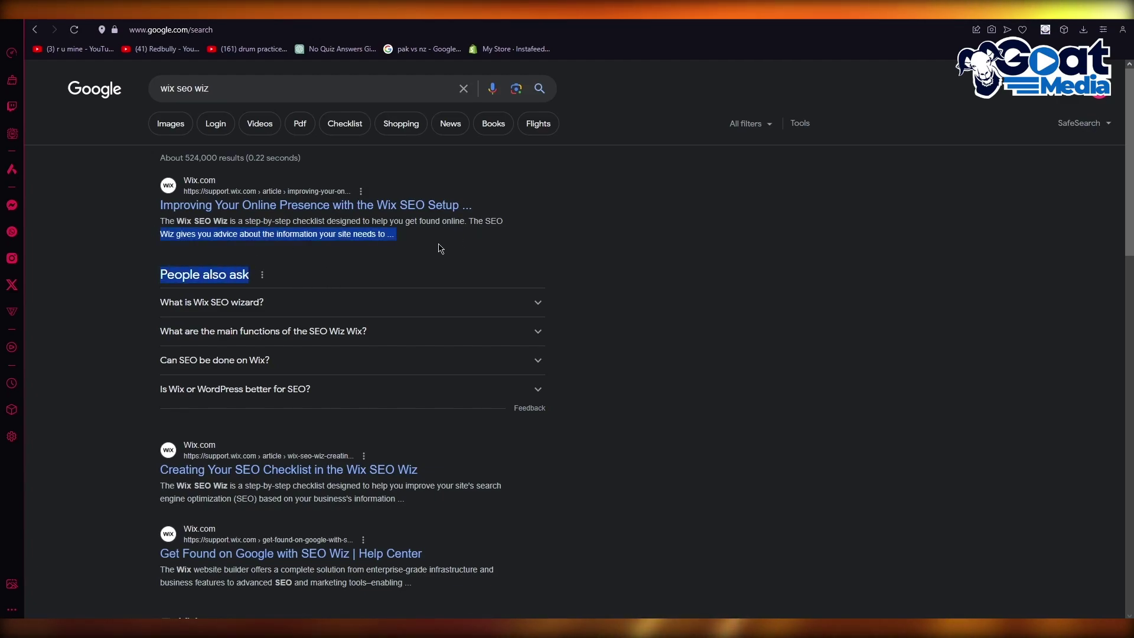
pyautogui.click(471, 246)
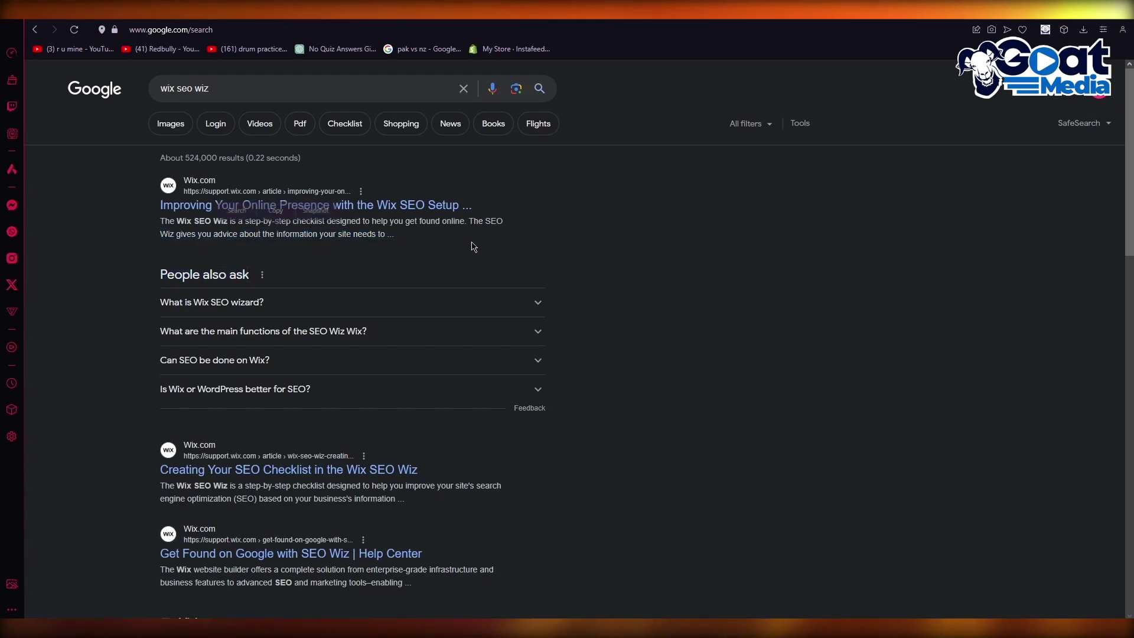
# Read the Help Center article on the Wix SEO Setup Checklist, then go to the App Market.
pyautogui.click(325, 205)
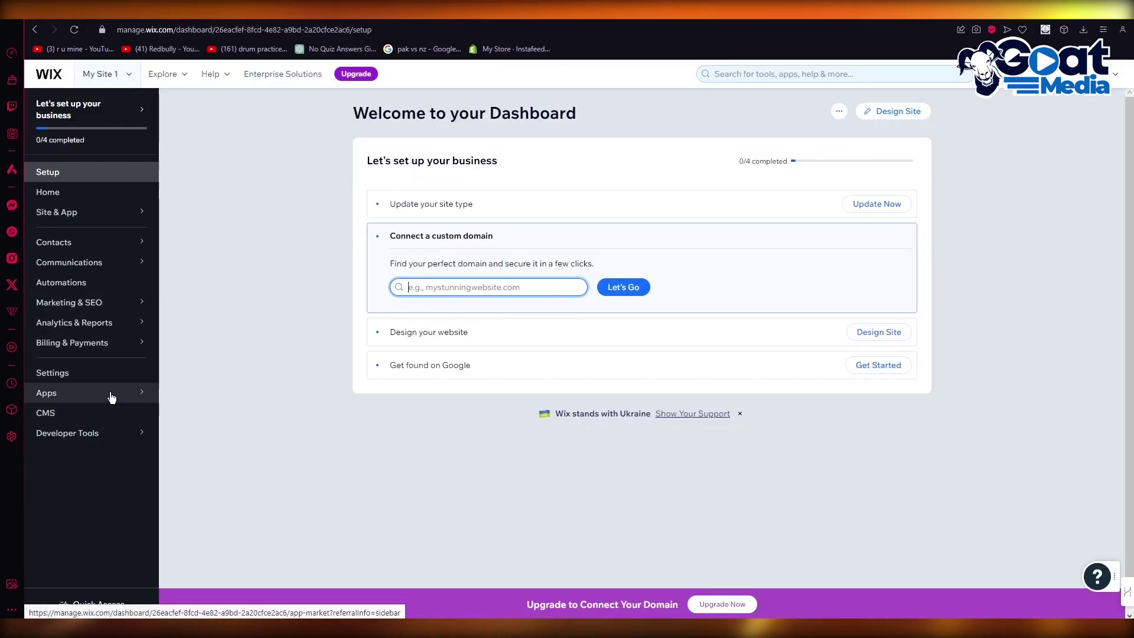
pyautogui.moveTo(54, 392)
pyautogui.click(203, 378)
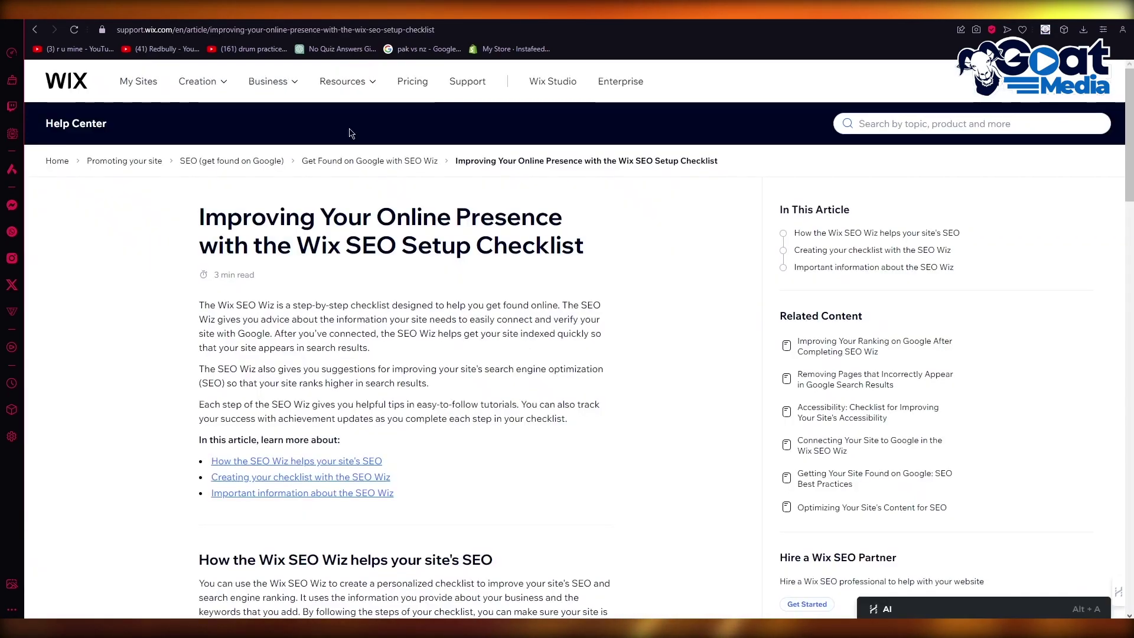
pyautogui.scroll(-3, 213, 333)
pyautogui.scroll(-2, 213, 332)
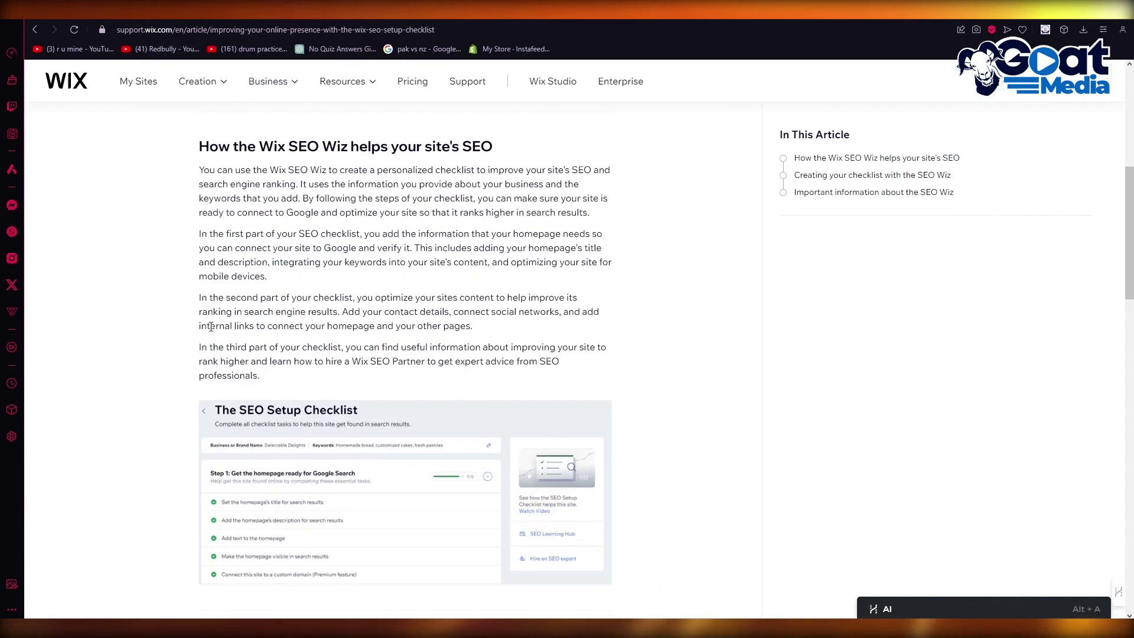
pyautogui.scroll(-4, 210, 271)
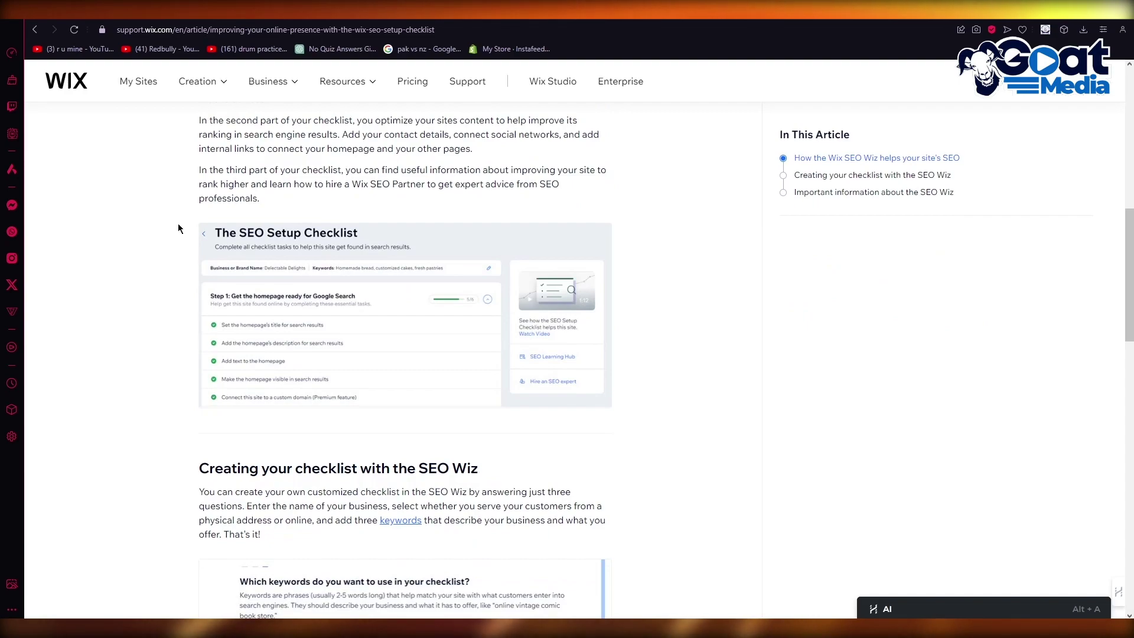
pyautogui.scroll(-5, 179, 229)
pyautogui.moveTo(198, 231); pyautogui.dragTo(603, 270)
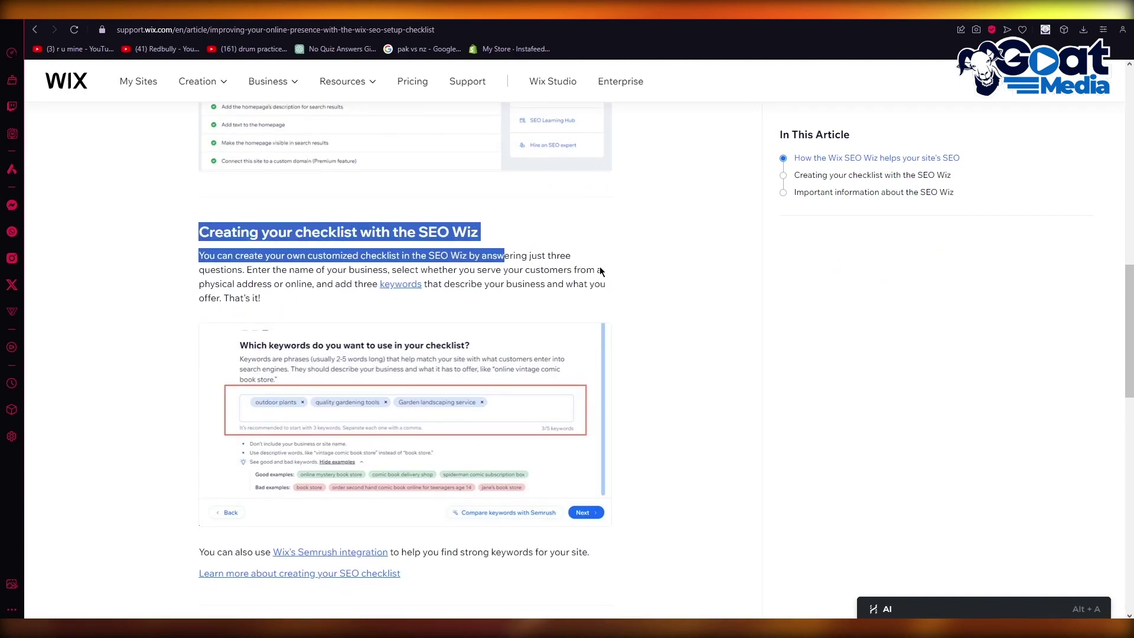
pyautogui.click(677, 279)
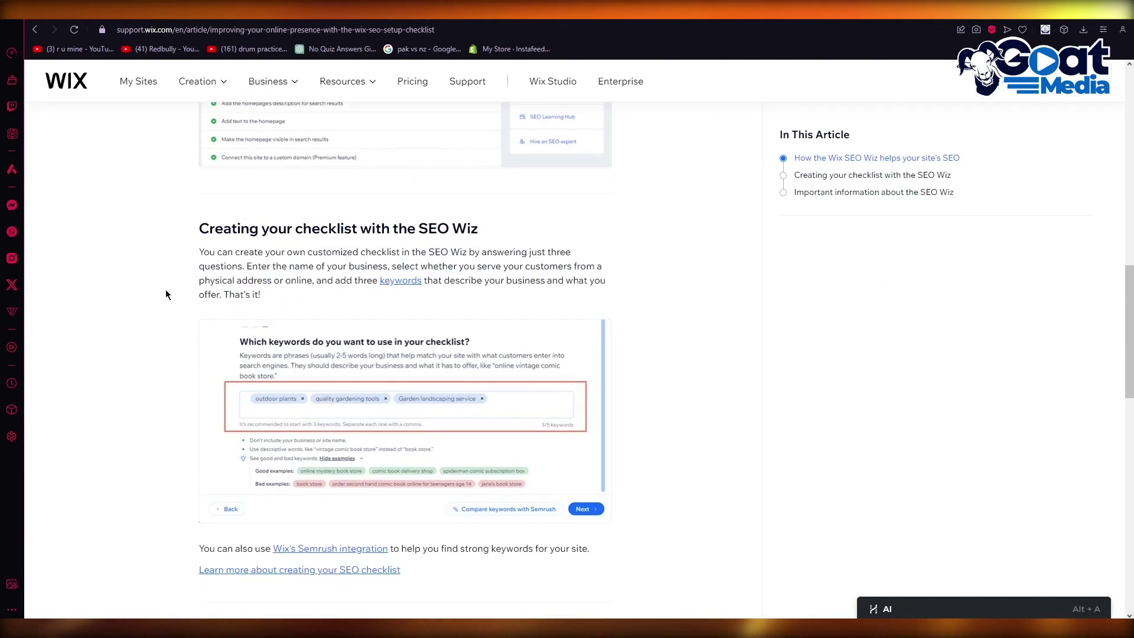
pyautogui.scroll(-5, 166, 295)
pyautogui.scroll(-5, 166, 296)
# Back in the App Market tab, search apps for 'seo' to list 36 results.
pyautogui.hotkey('ctrl', 'Tab')
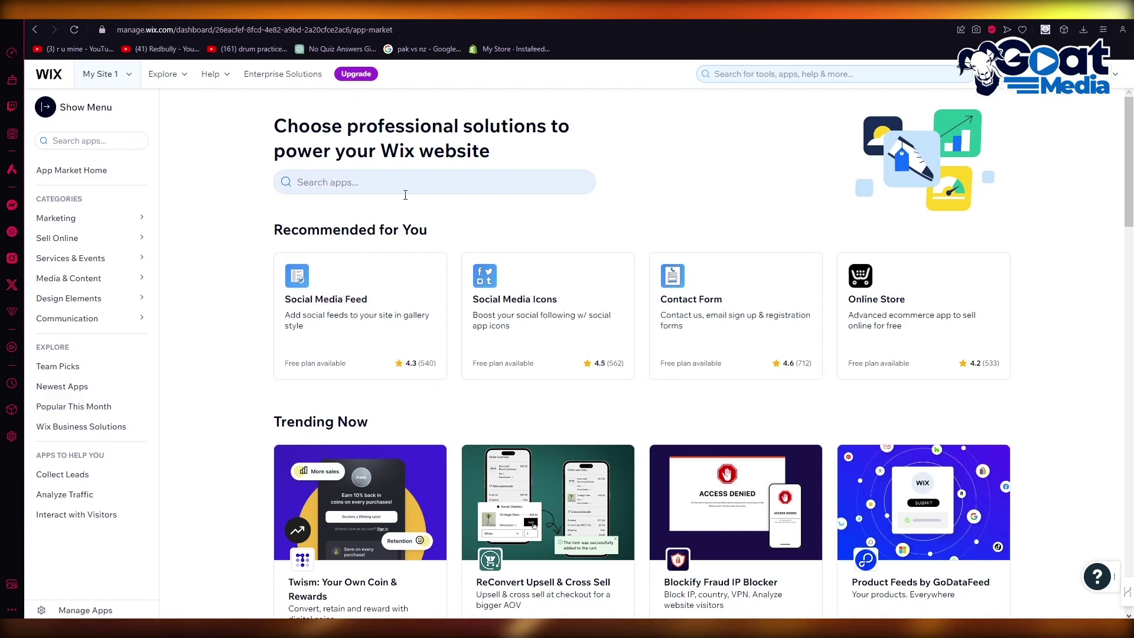
pyautogui.click(363, 183)
pyautogui.write('seo')
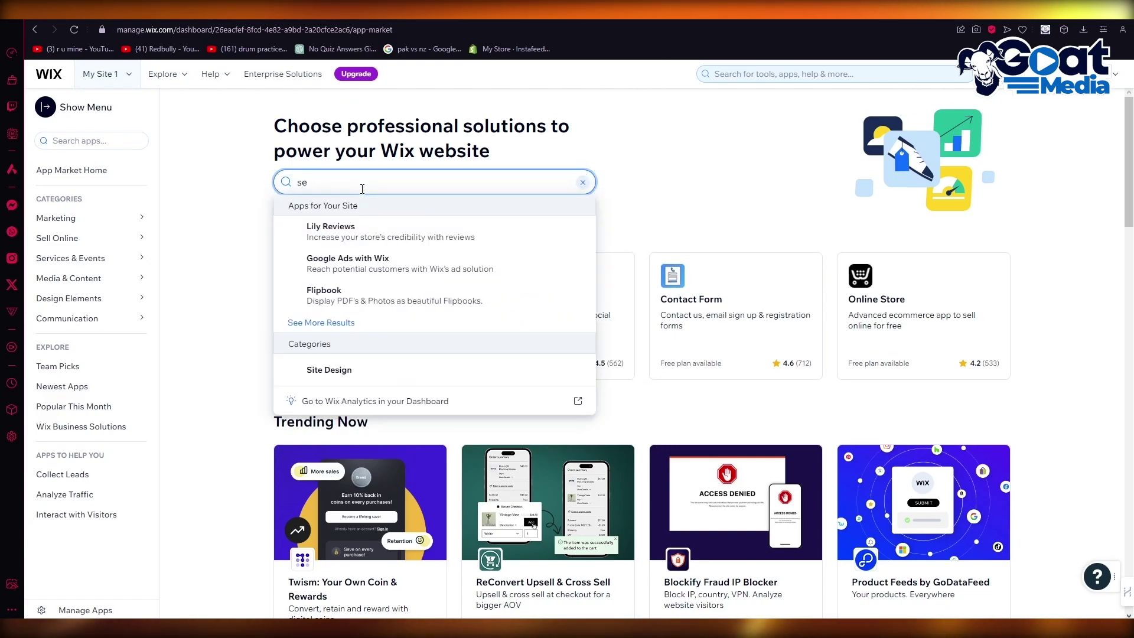
pyautogui.press('Return')
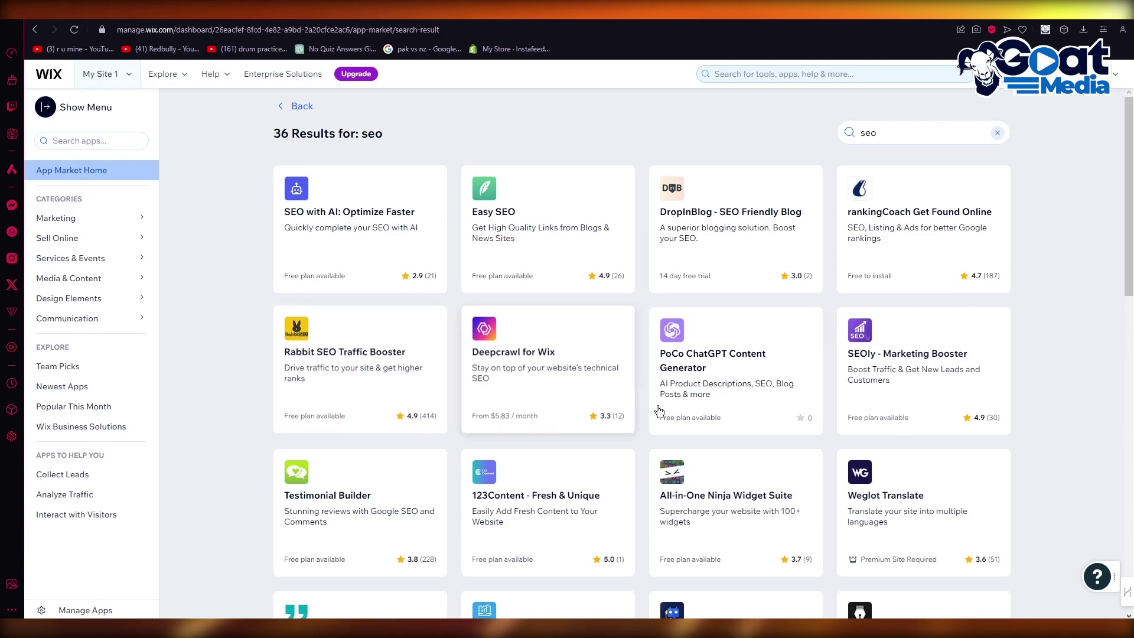
# Restore the dashboard menu and go to the Marketing & SEO page.
pyautogui.click(46, 107)
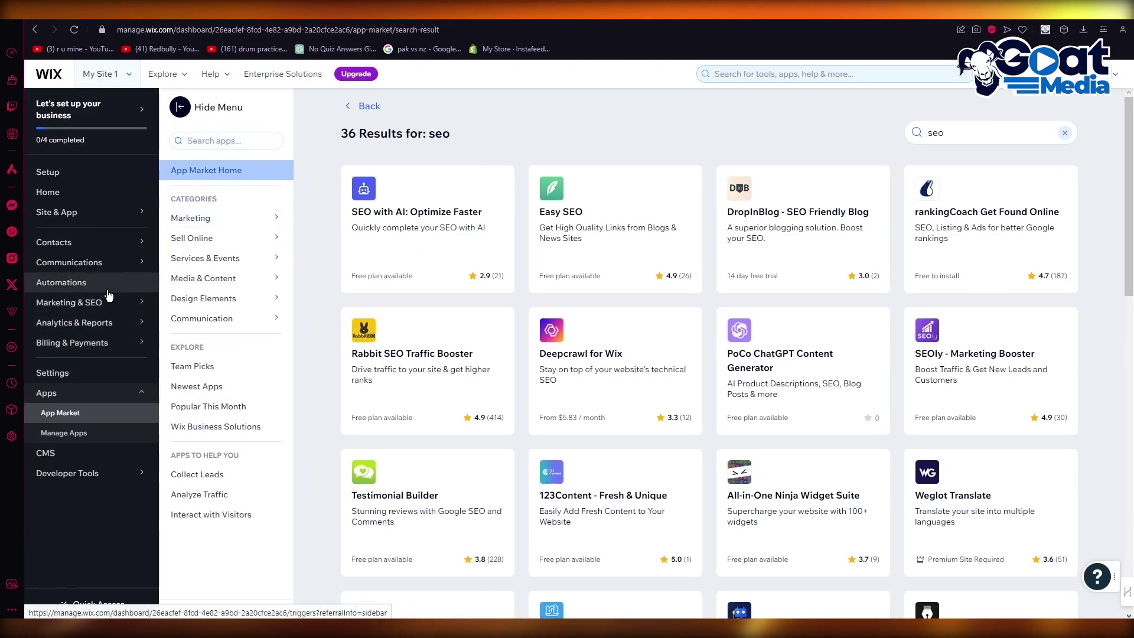
pyautogui.moveTo(69, 303)
pyautogui.click(186, 257)
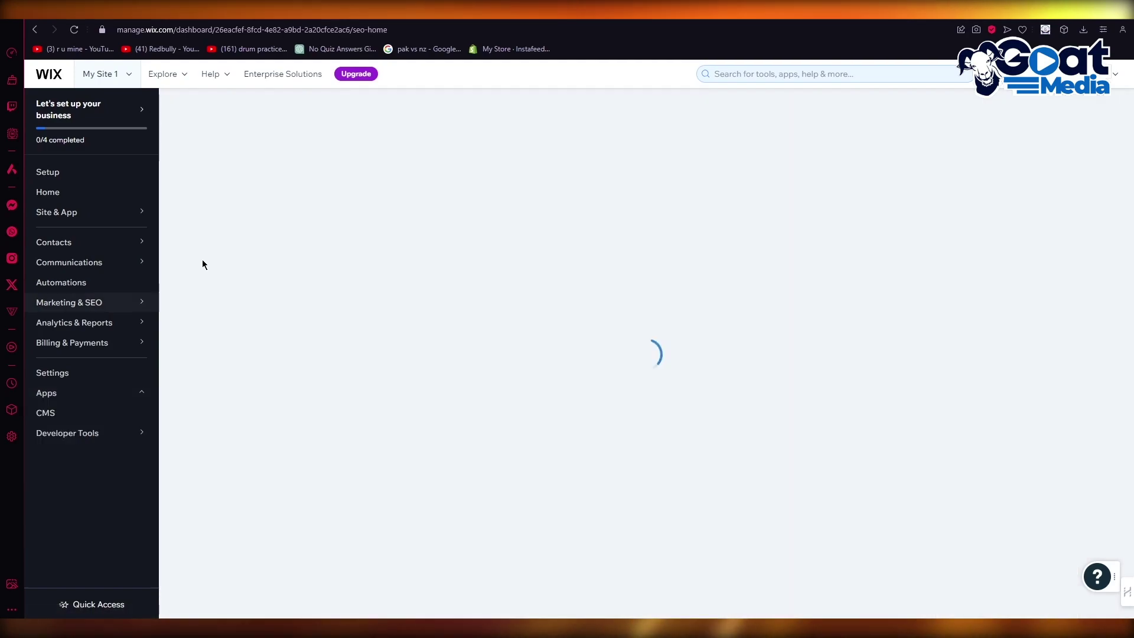